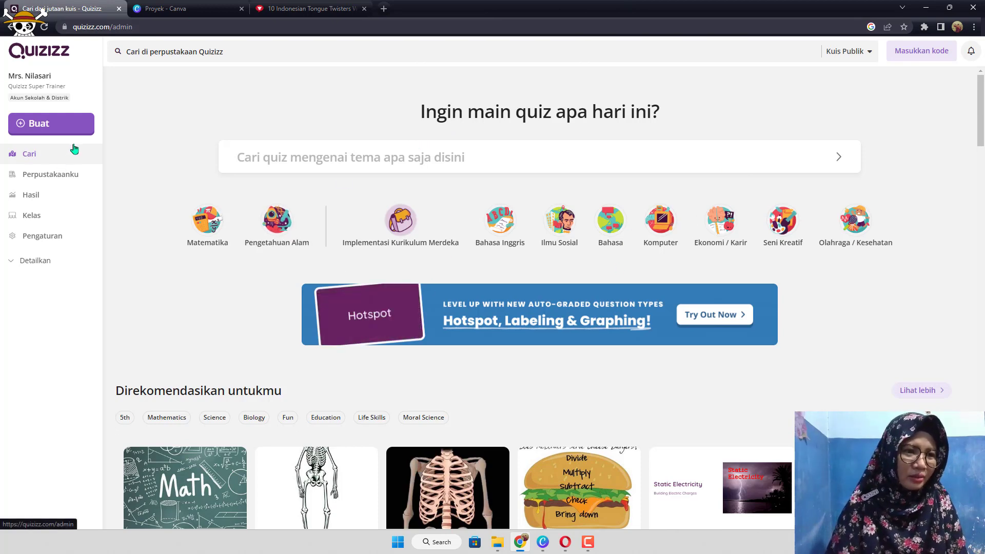
Open the draft quiz "nyoba" from the personal library, continue editing it and publish it.
left_click(77, 172)
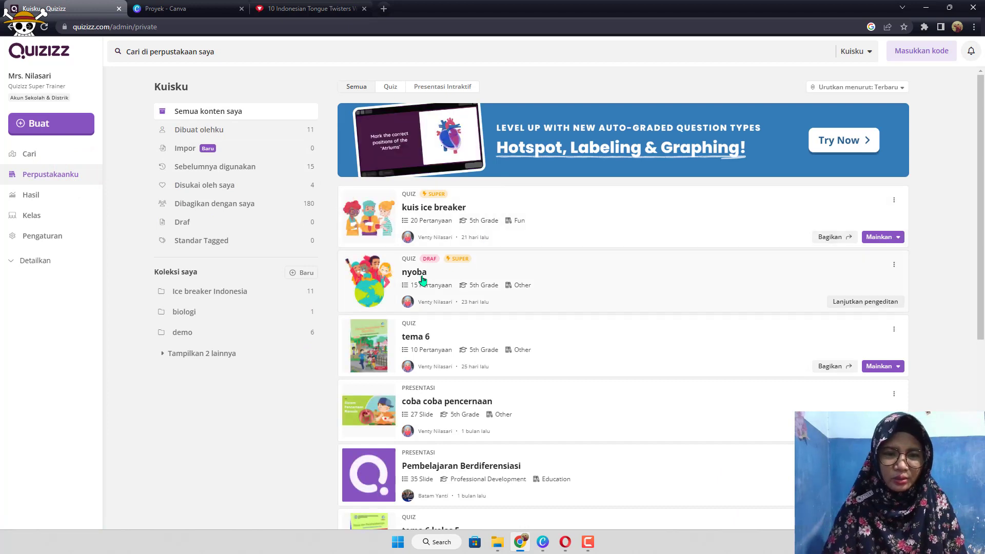
left_click(420, 279)
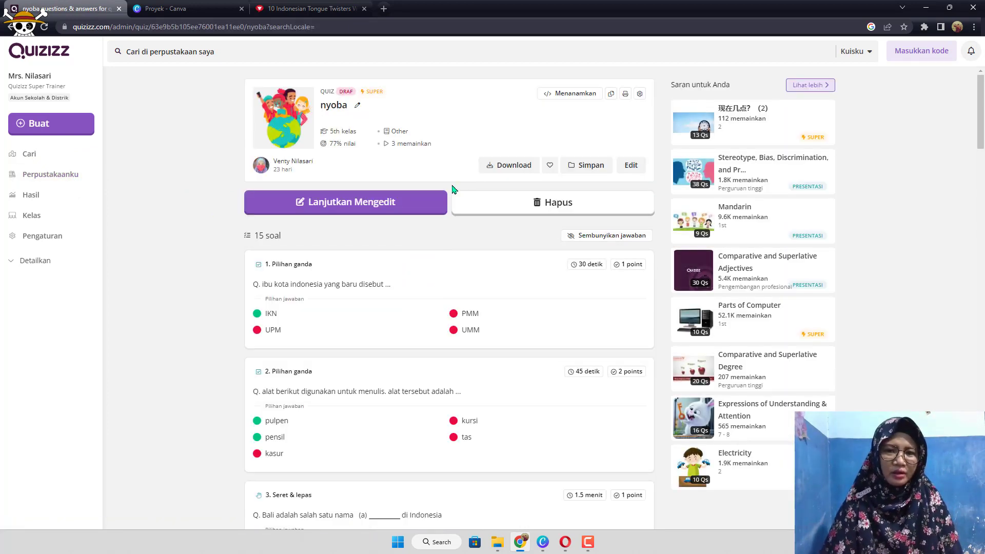
left_click(433, 201)
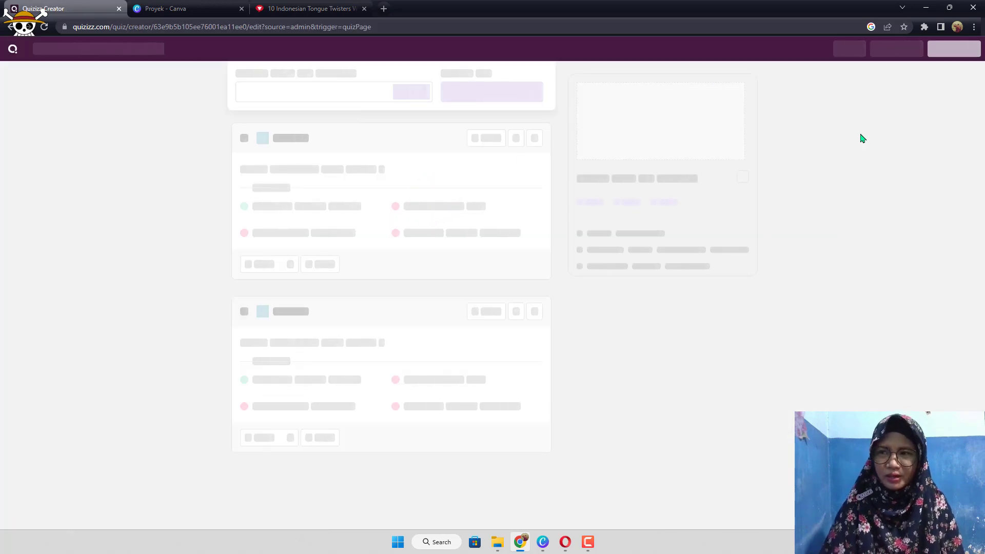
left_click(946, 48)
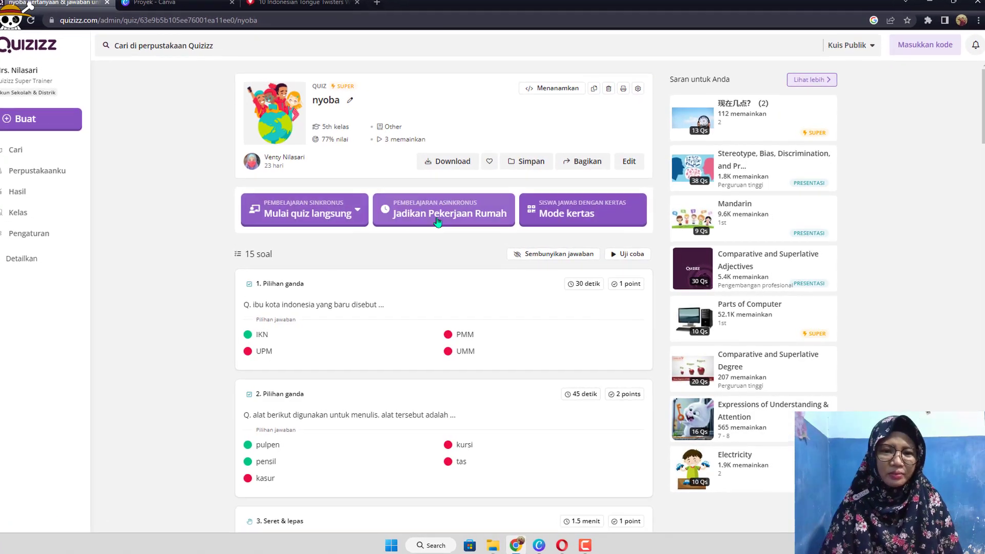
Set up the quiz as homework (Jadikan Pekerjaan Rumah) with a start time of Kamis Maret 9, 01:00 PM.
left_click(438, 221)
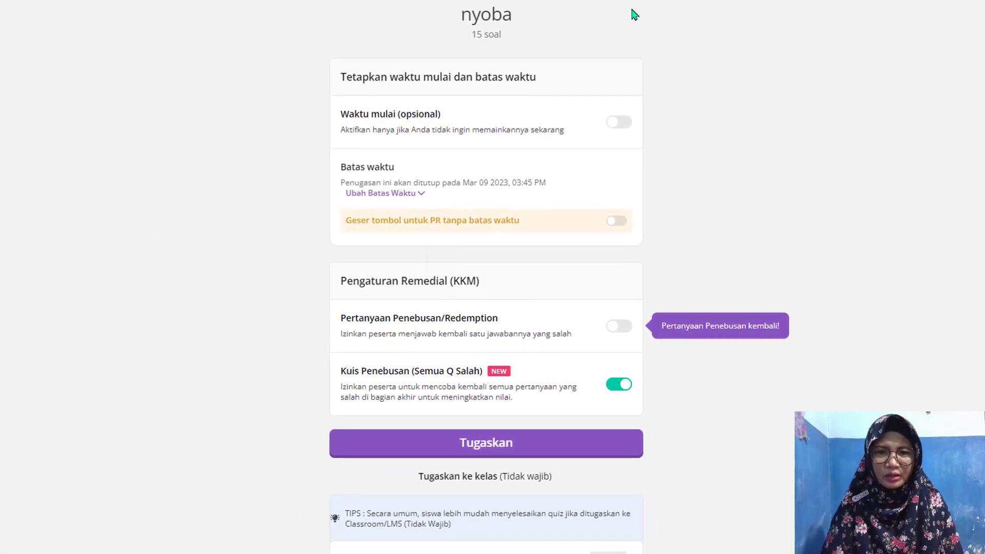
left_click(611, 125)
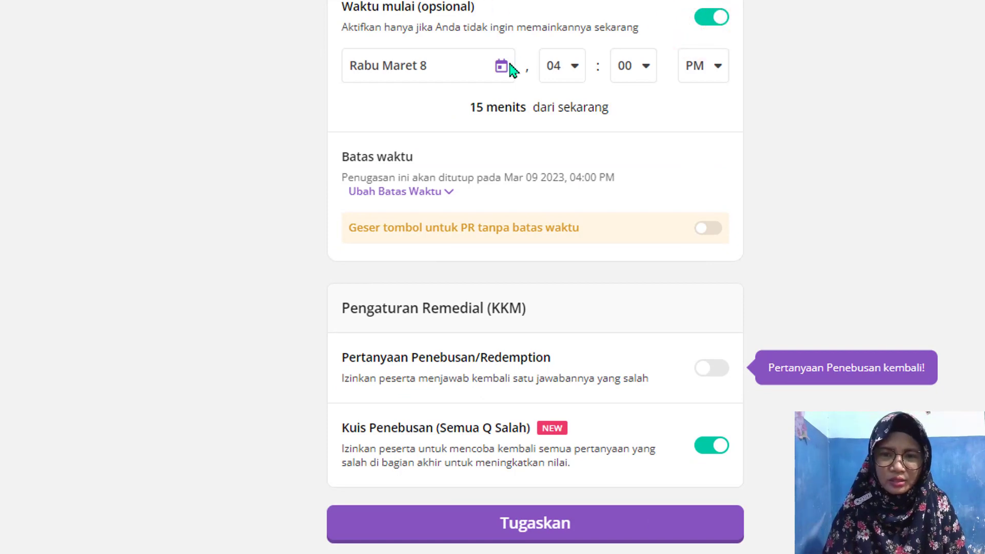
left_click(487, 69)
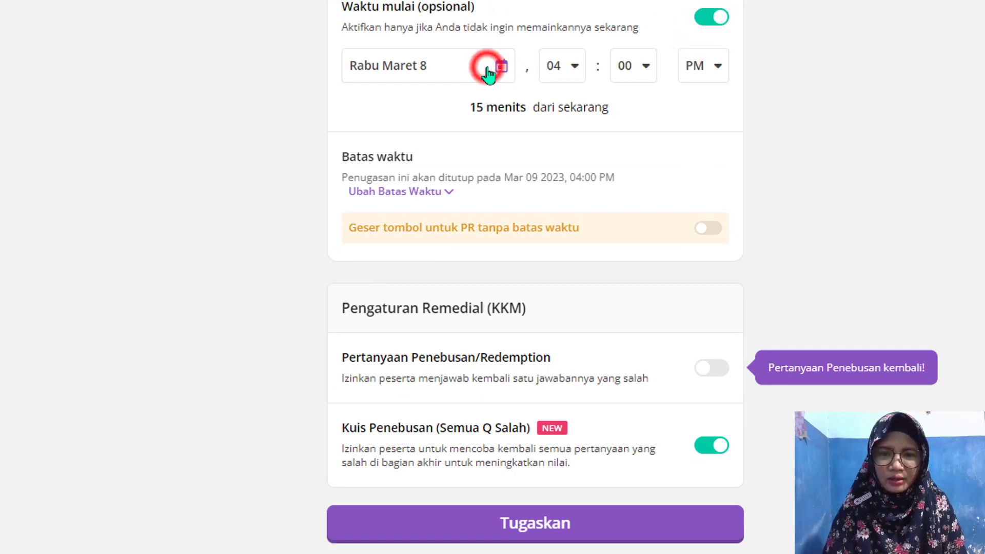
left_click(500, 64)
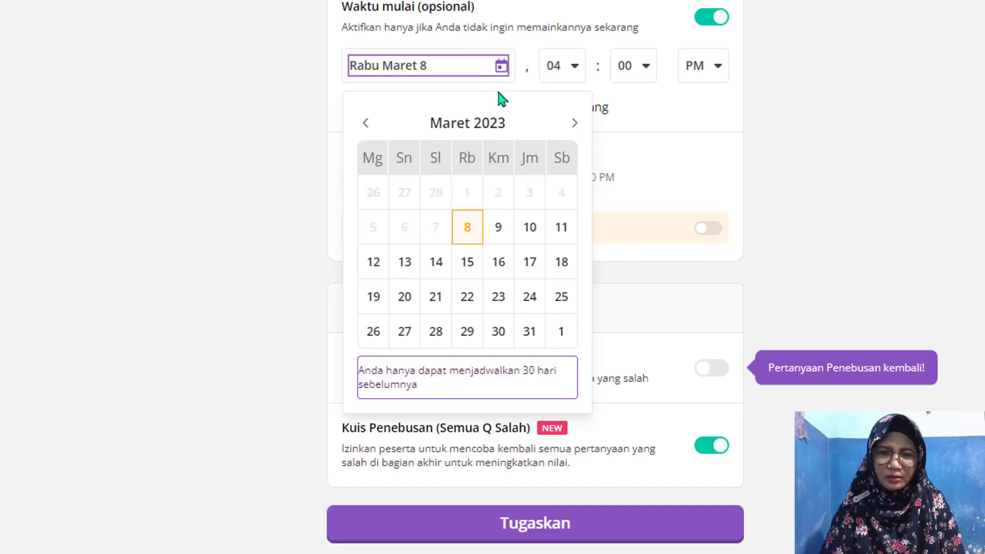
left_click(498, 229)
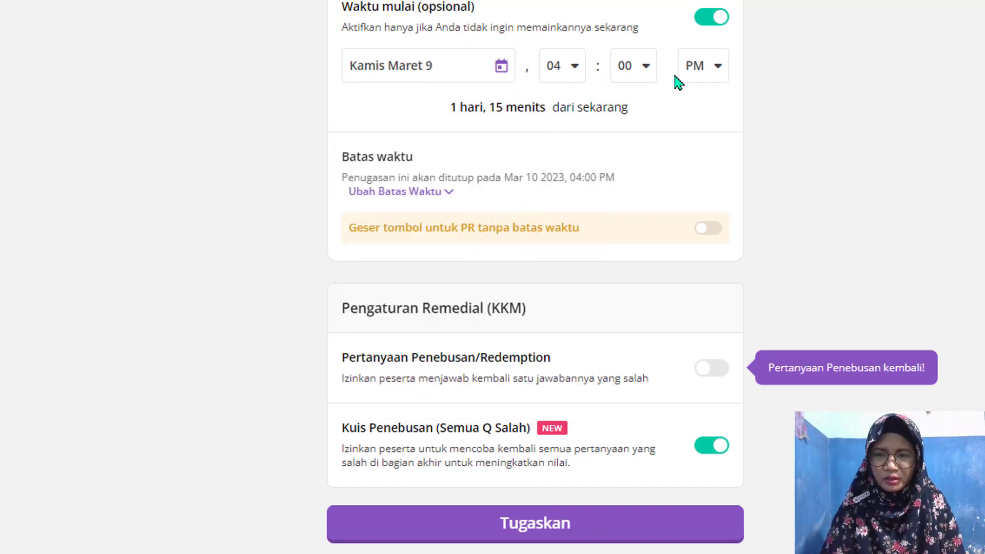
left_click(580, 71)
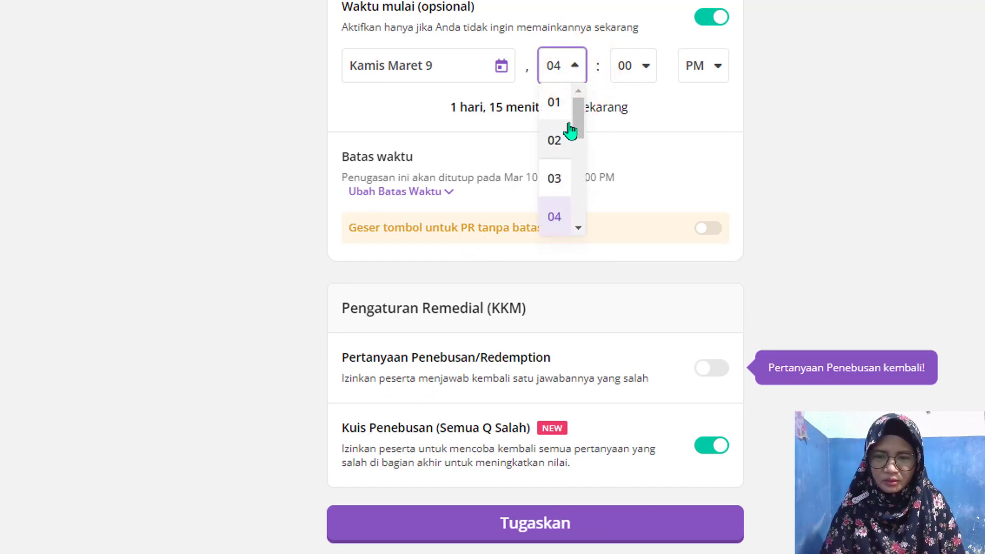
left_click(564, 102)
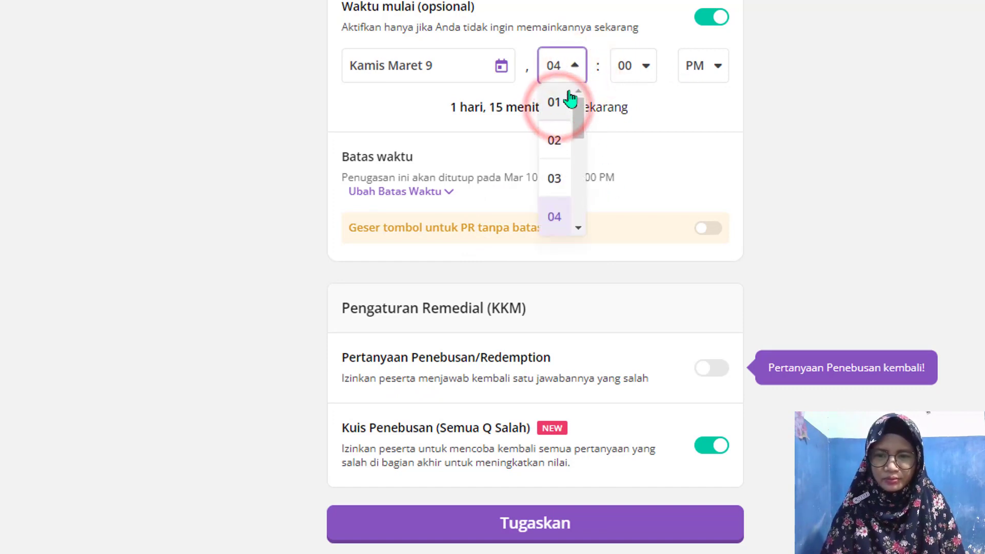
Change the homework deadline (Batas waktu) date to Sabtu Maret 11.
scroll(440, 178, "down", 2)
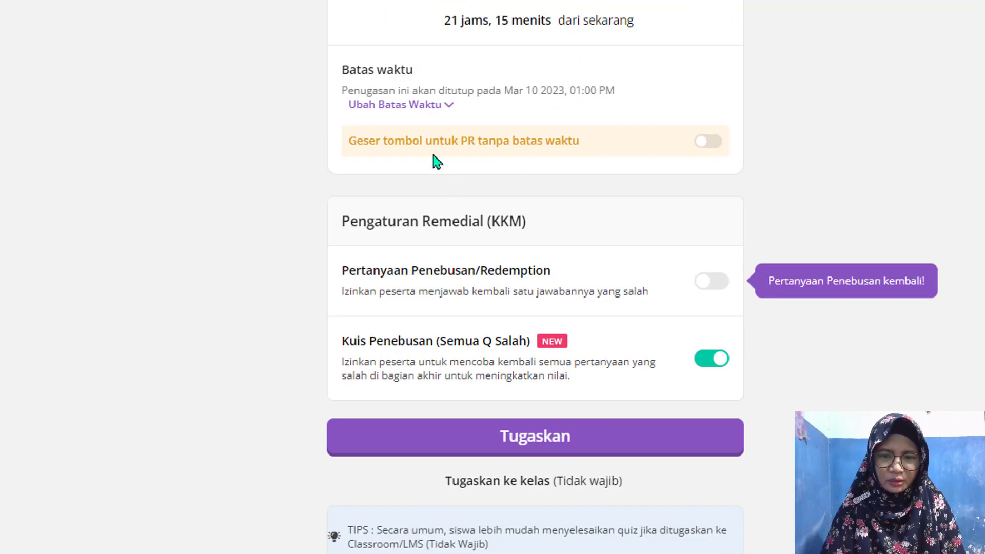
left_click(436, 104)
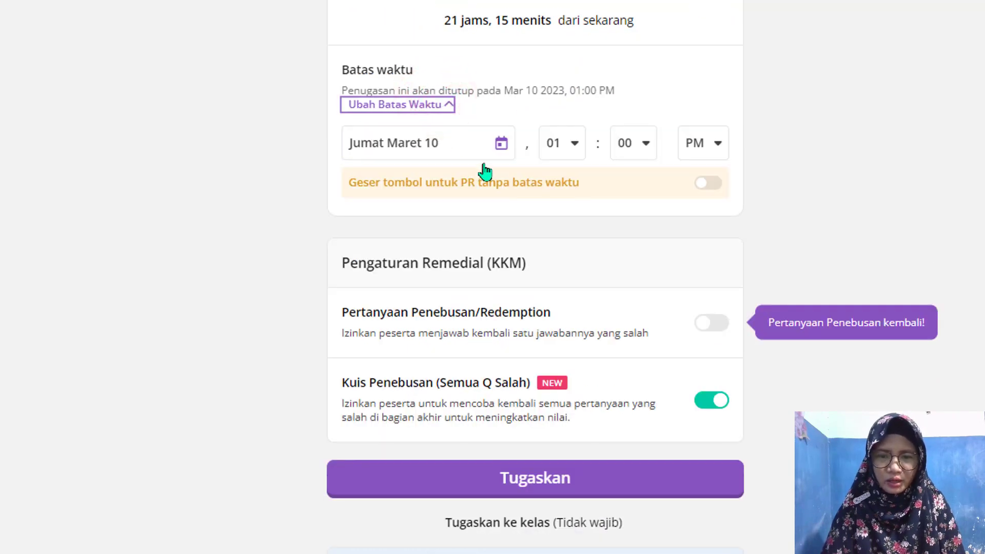
left_click(473, 146)
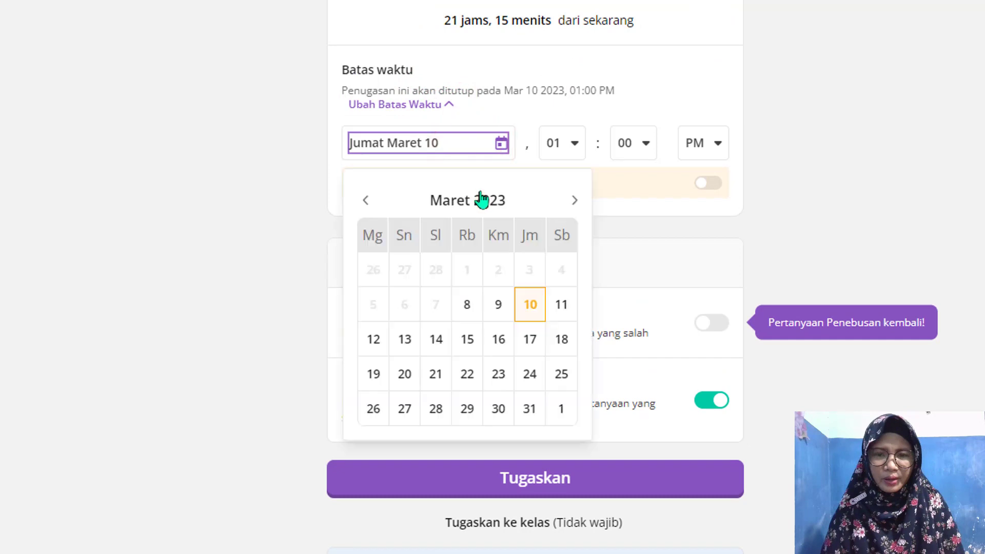
left_click(563, 306)
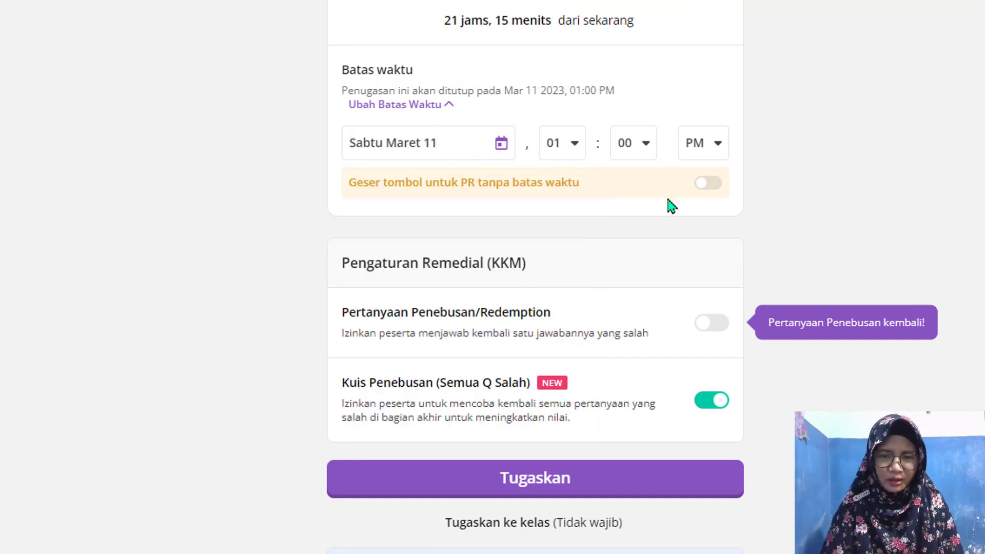
Try the Pertanyaan Penebusan/Redemption remedial option and switch back to Kuis Penebusan (Semua Q Salah).
scroll(672, 205, "down", 3)
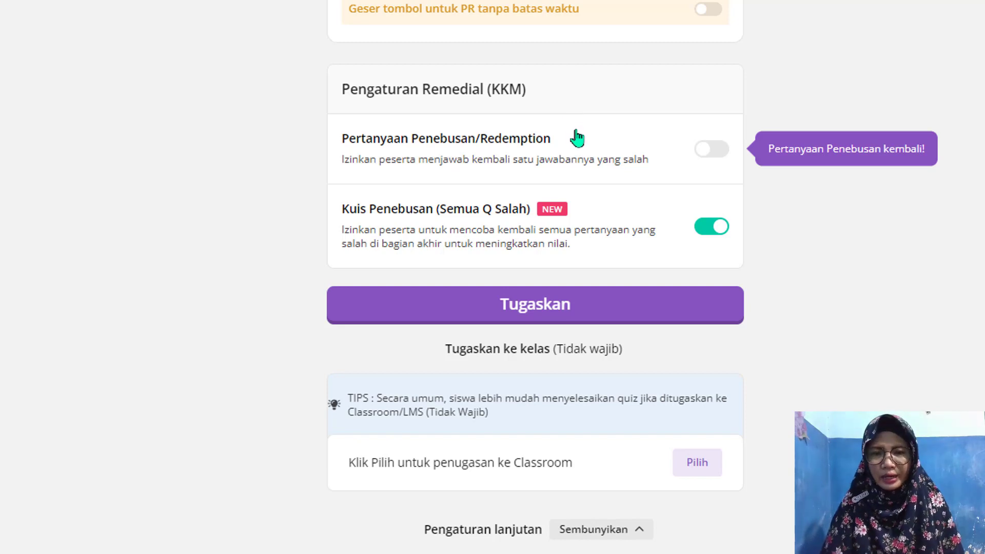
left_click(717, 163)
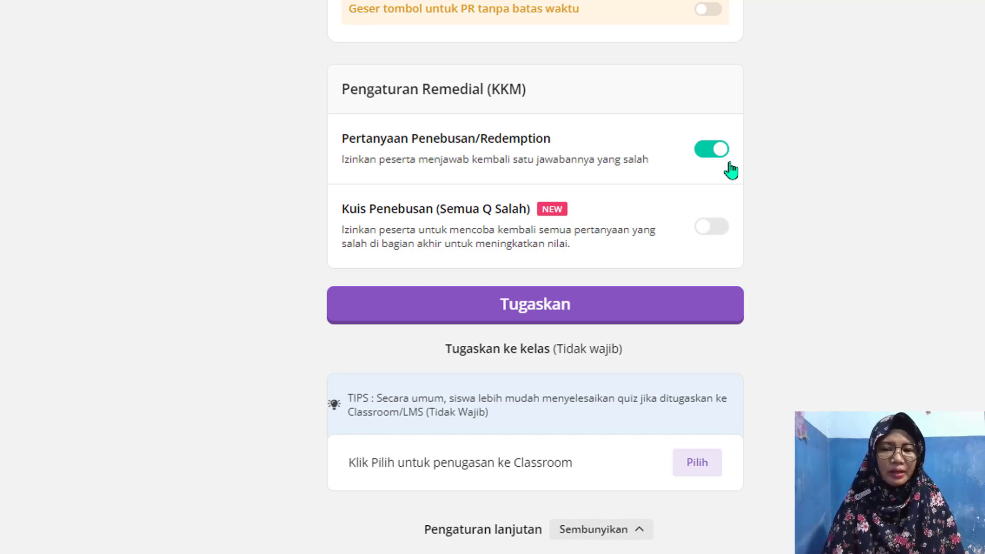
scroll(731, 170, "down", 2)
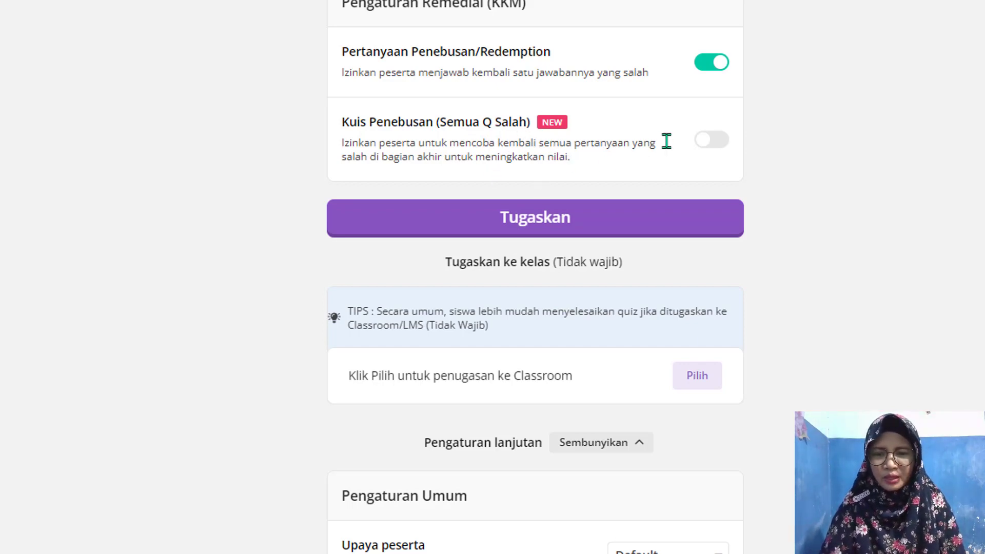
left_click(697, 143)
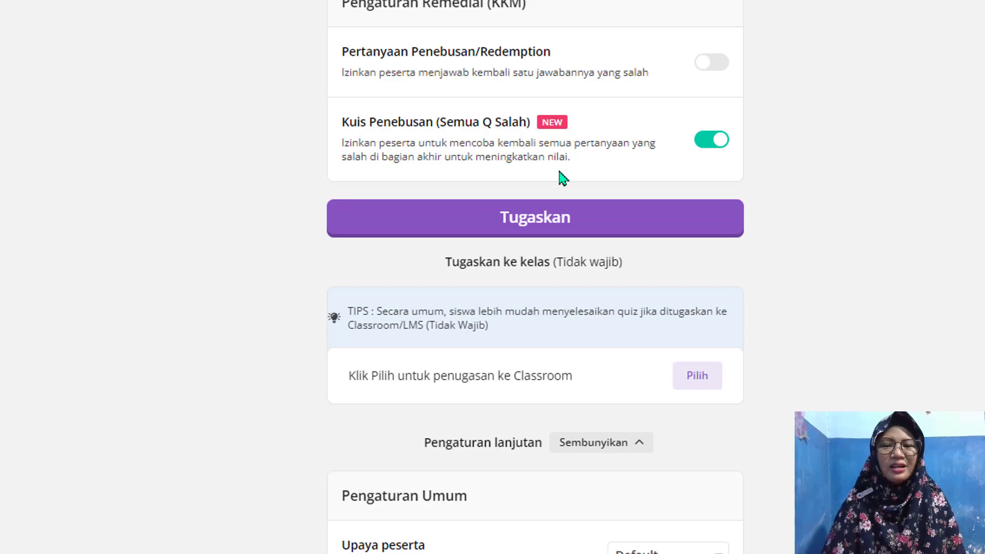
View the classes available for assigning the homework and close the selection without choosing one.
scroll(562, 153, "down", 3)
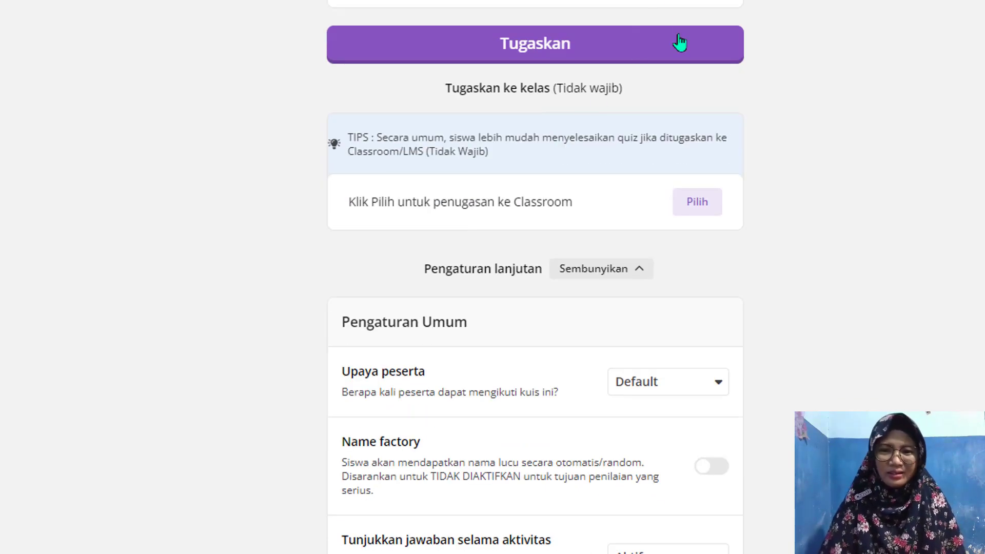
scroll(680, 44, "down", 2)
scroll(680, 41, "down", 1)
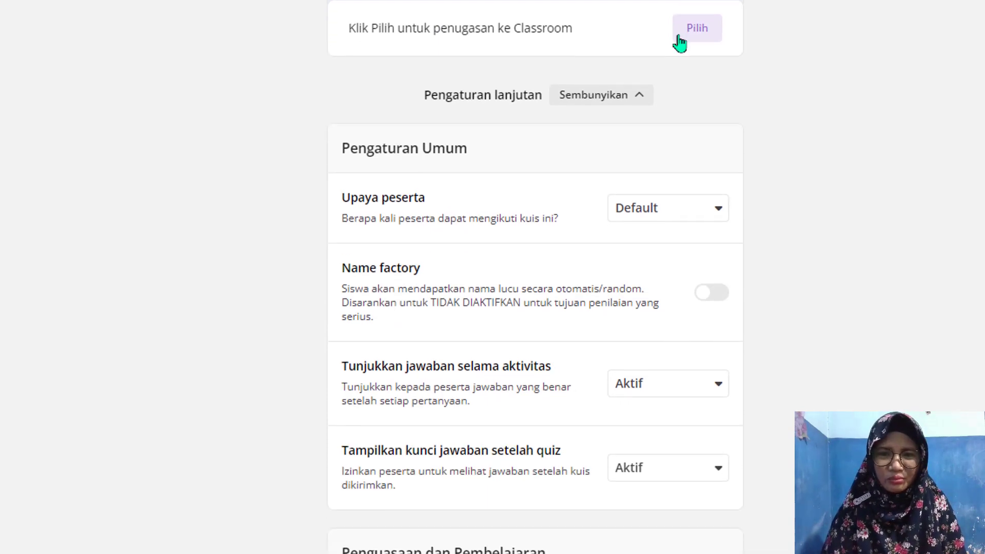
scroll(574, 95, "down", 2)
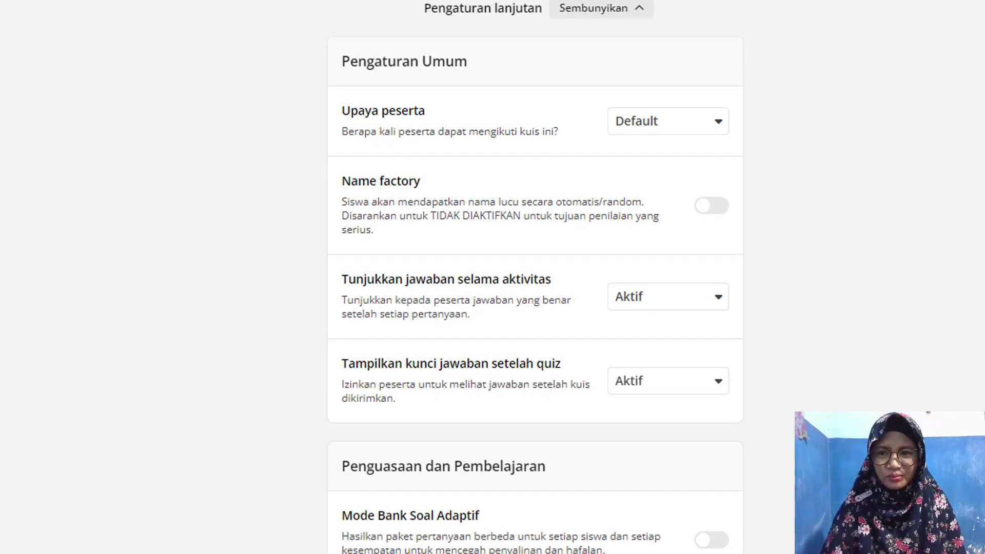
left_click(731, 1)
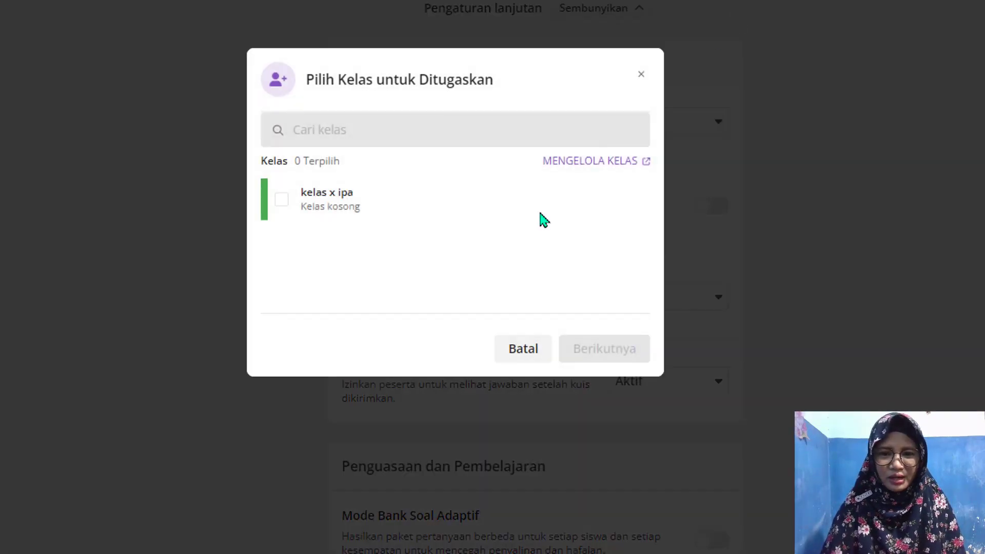
left_click(641, 75)
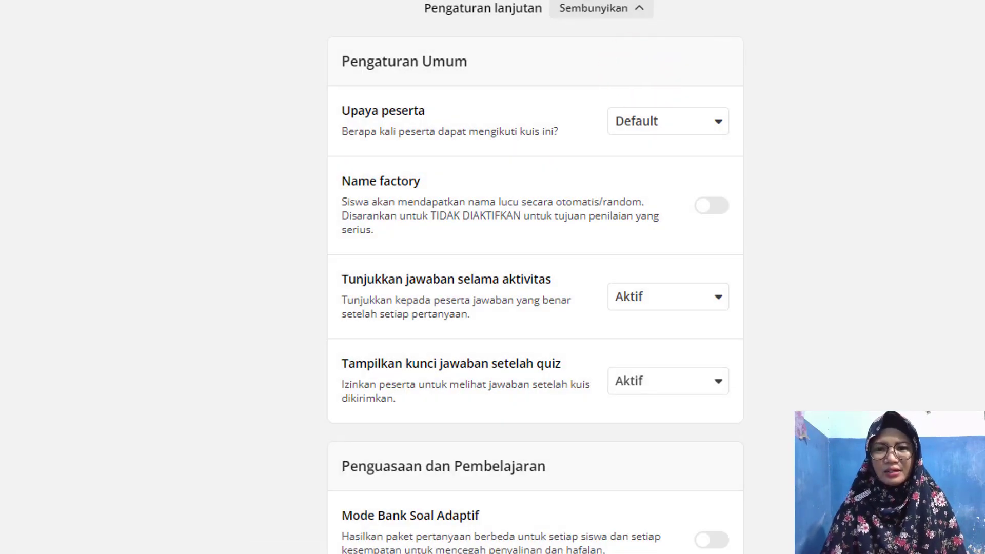
Review the choices for the number of participant attempts (Upaya peserta) and set it to 3.
scroll(683, 15, "down", 2)
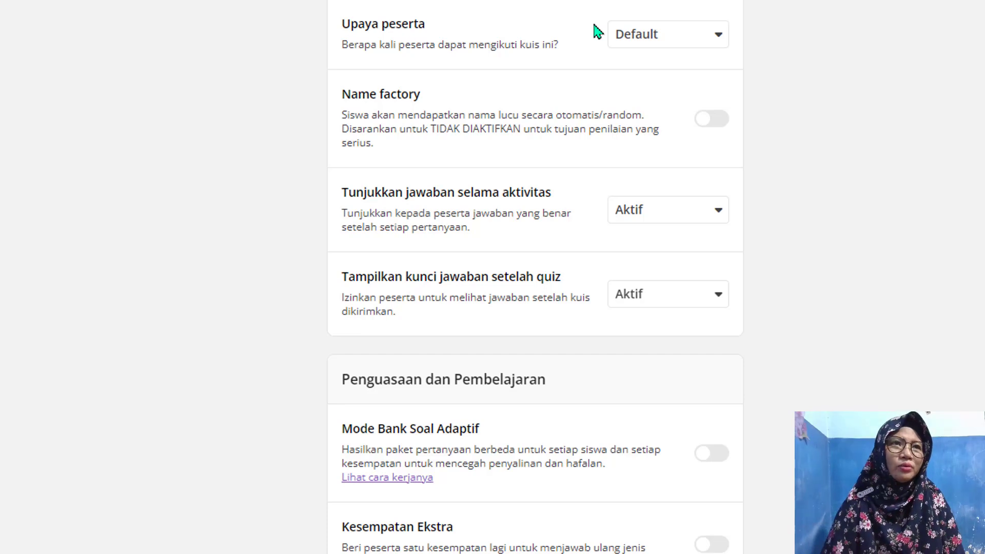
left_click(725, 50)
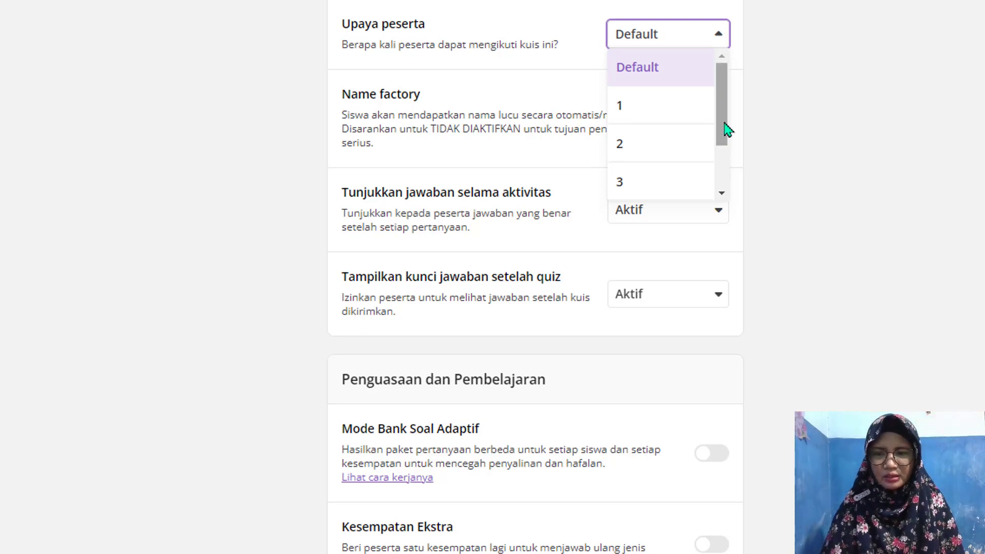
left_click_drag(725, 123, 726, 160)
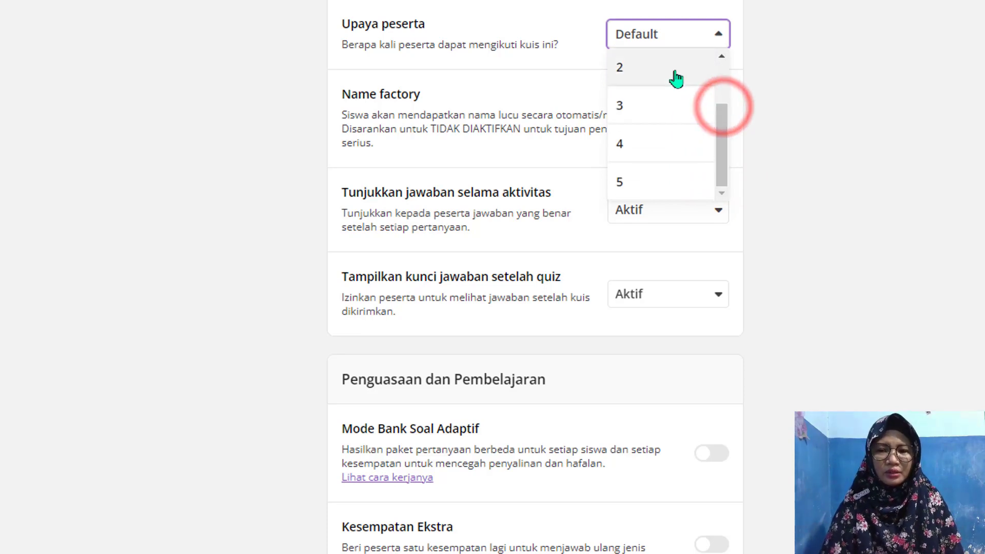
scroll(671, 88, "up", 2)
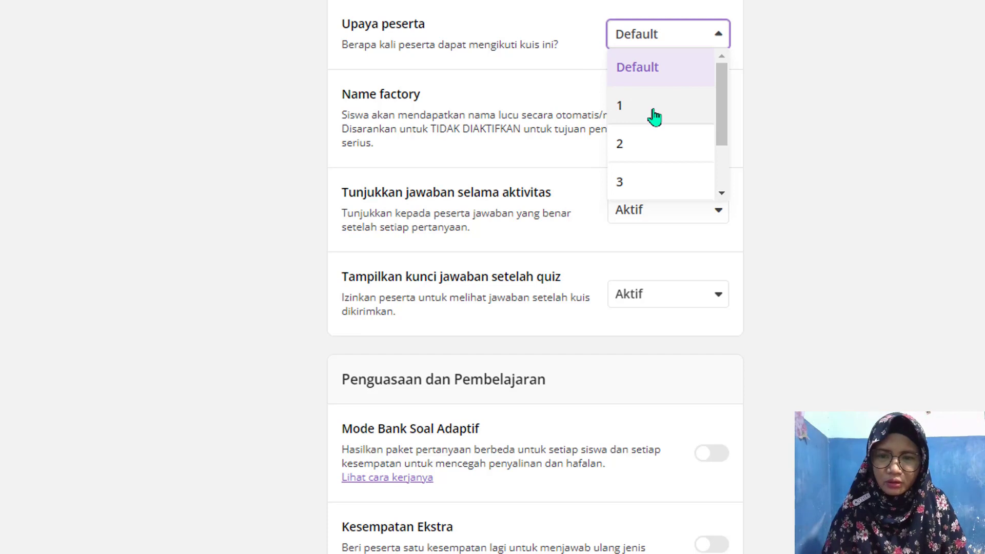
left_click_drag(726, 126, 729, 185)
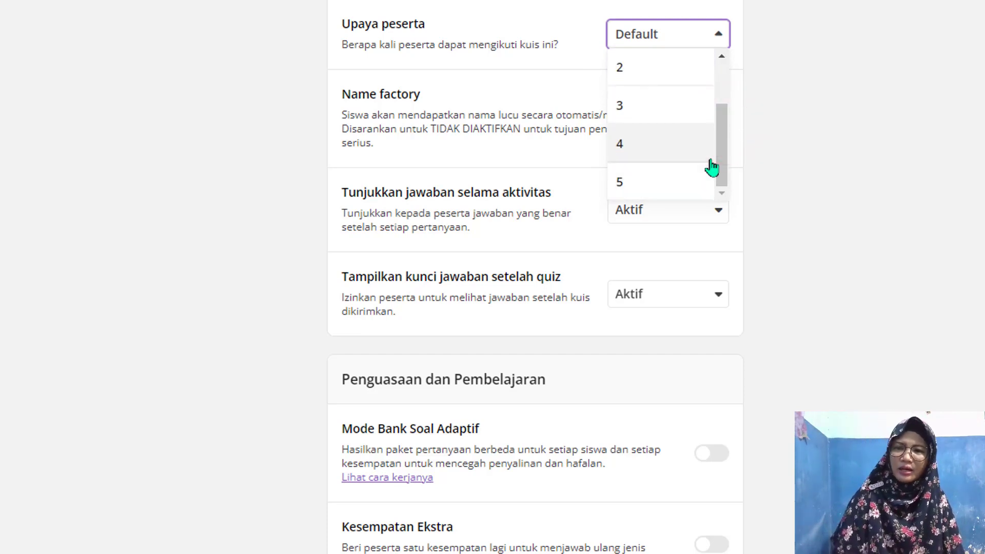
mouse_move(720, 149)
left_mouse_down()
mouse_move(719, 86)
mouse_move(723, 137)
left_mouse_up()
left_click(695, 110)
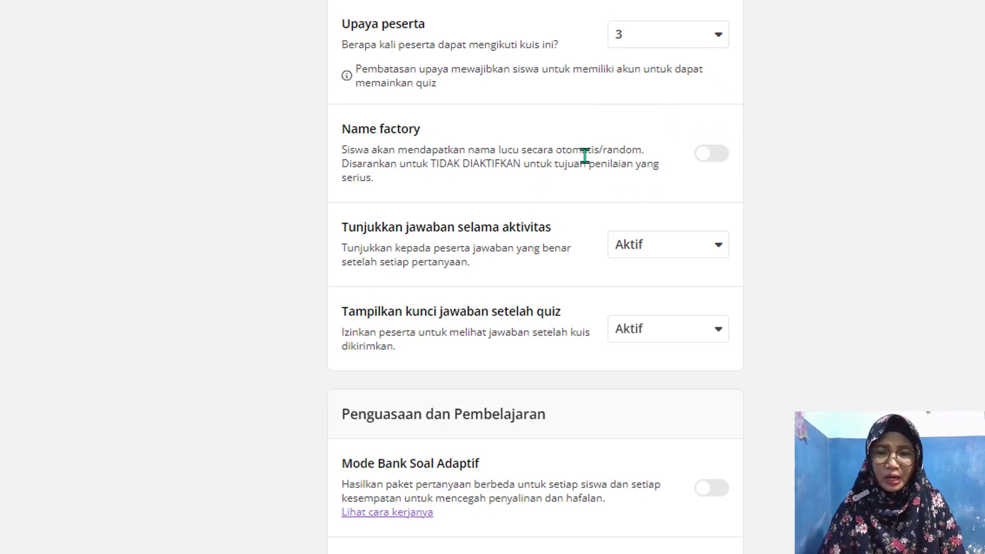
Try enabling Name factory for random student names and turn it back off.
left_click(704, 153)
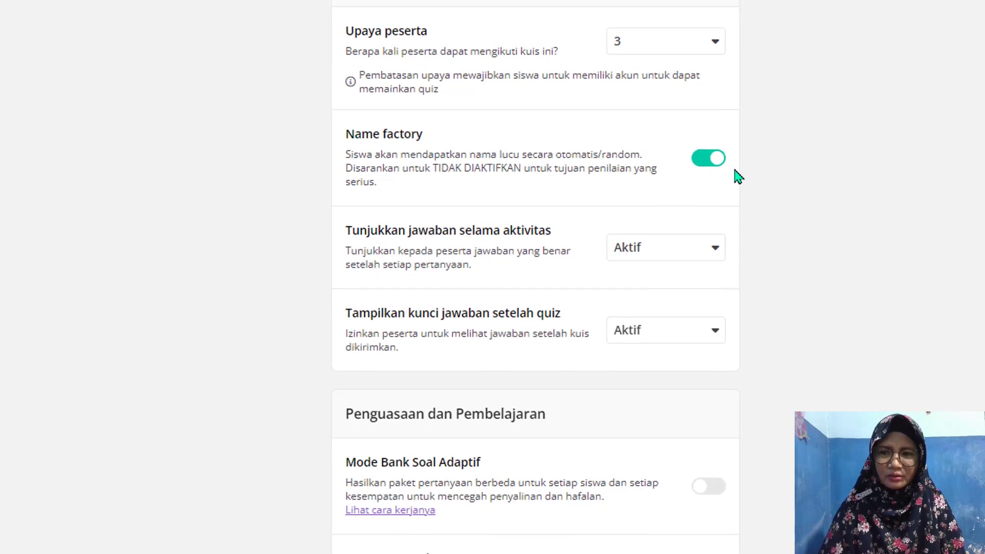
scroll(734, 169, "down", 3)
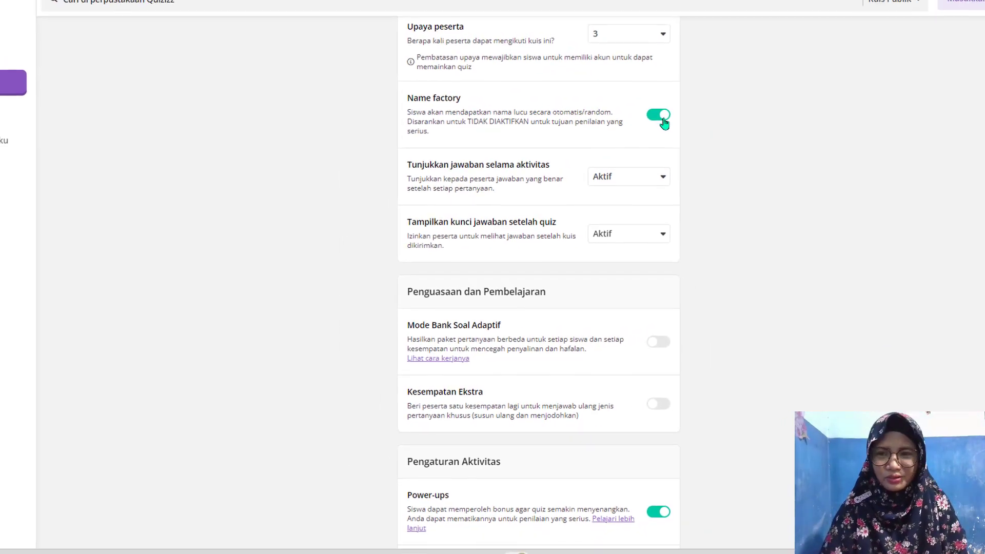
left_click(672, 79)
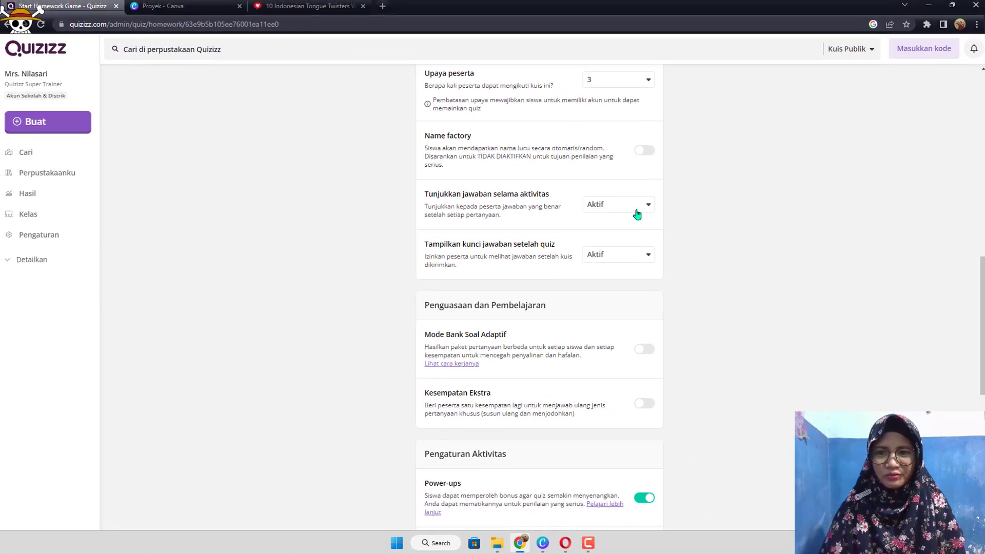
Enable Kesempatan Ekstra in the Penguasaan dan Pembelajaran settings.
scroll(528, 195, "down", 2)
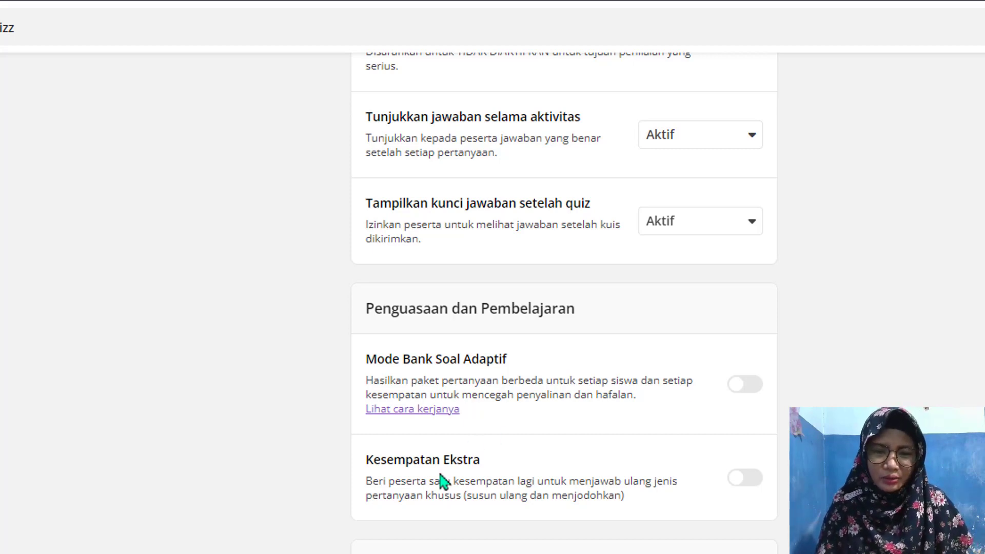
left_click(736, 477)
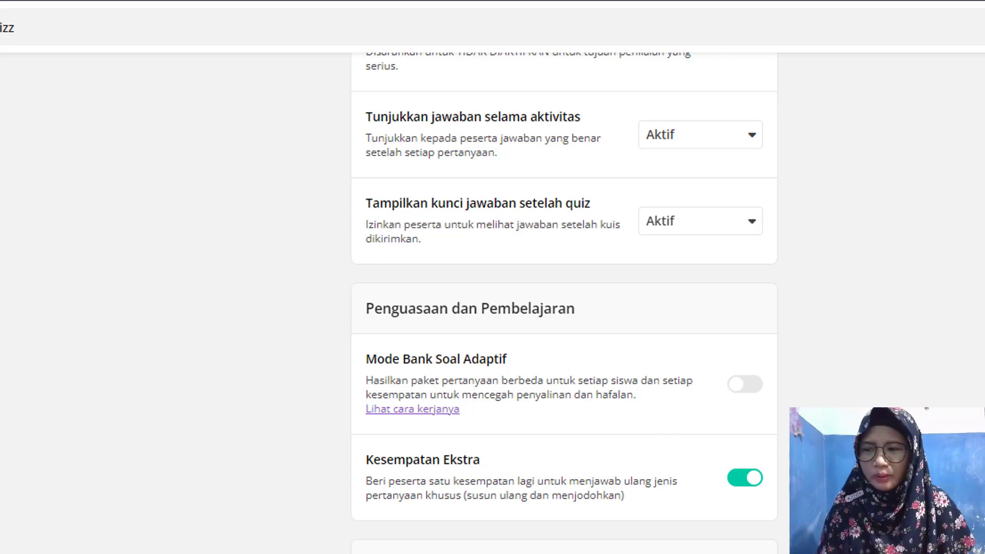
Enable Lewati Pertanyaan & Jawab Diakhir in the Pengaturan Aktivitas settings so students can skip questions and answer them at the end.
scroll(564, 303, "down", 6)
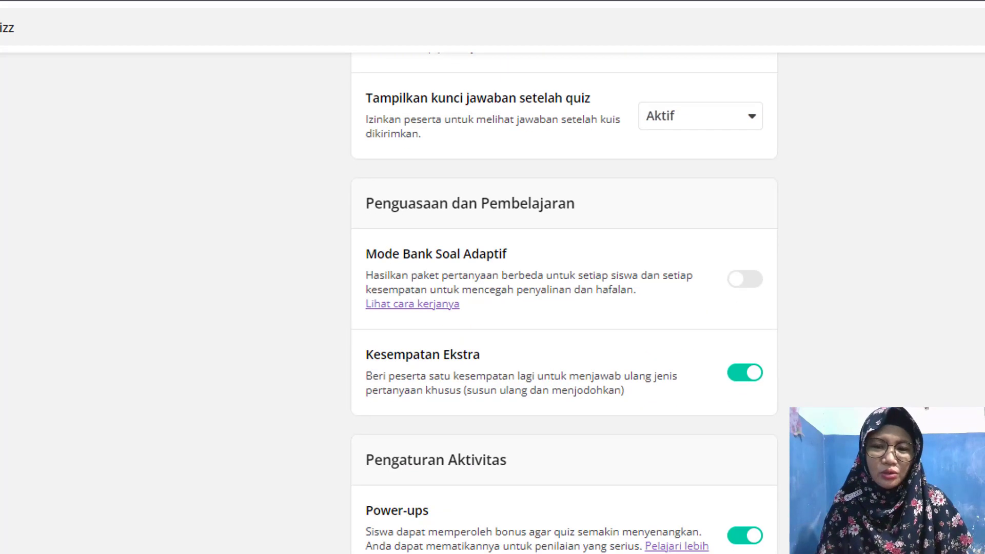
scroll(564, 303, "down", 2)
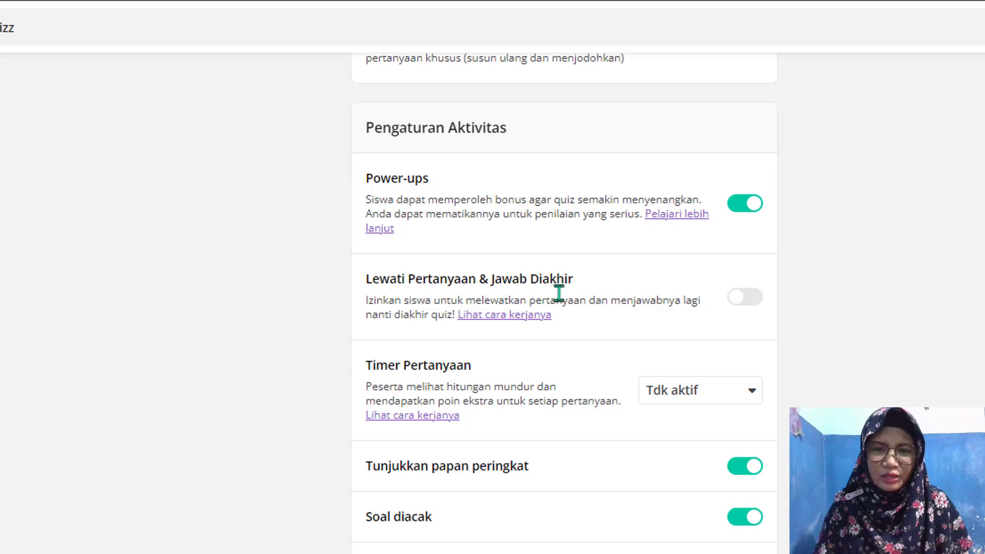
left_click(745, 298)
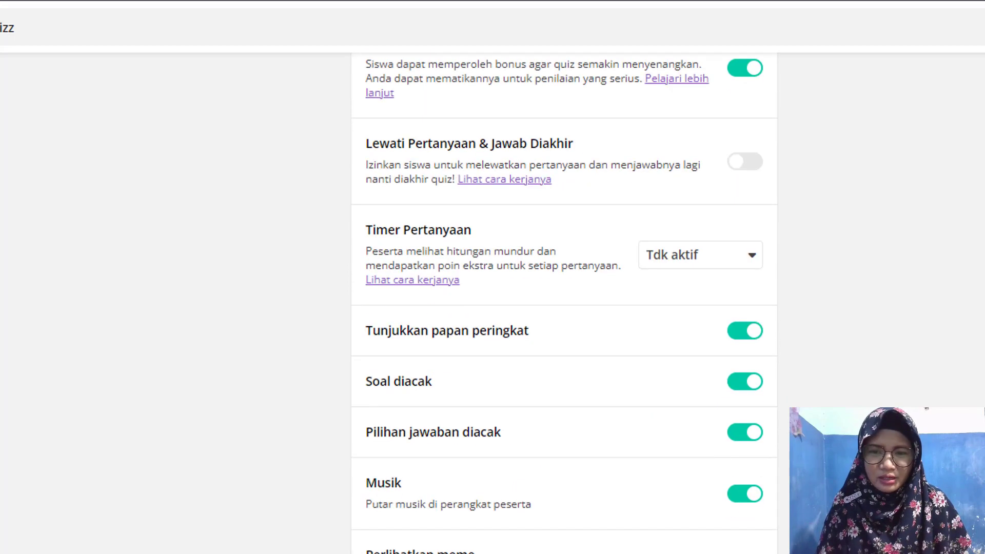
scroll(750, 296, "up", 2)
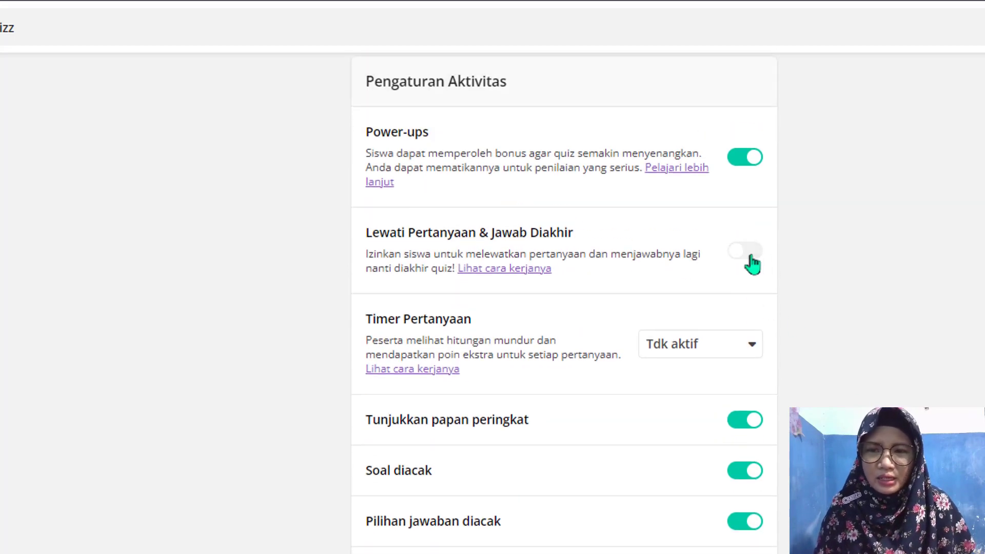
left_click(749, 254)
left_click(737, 246)
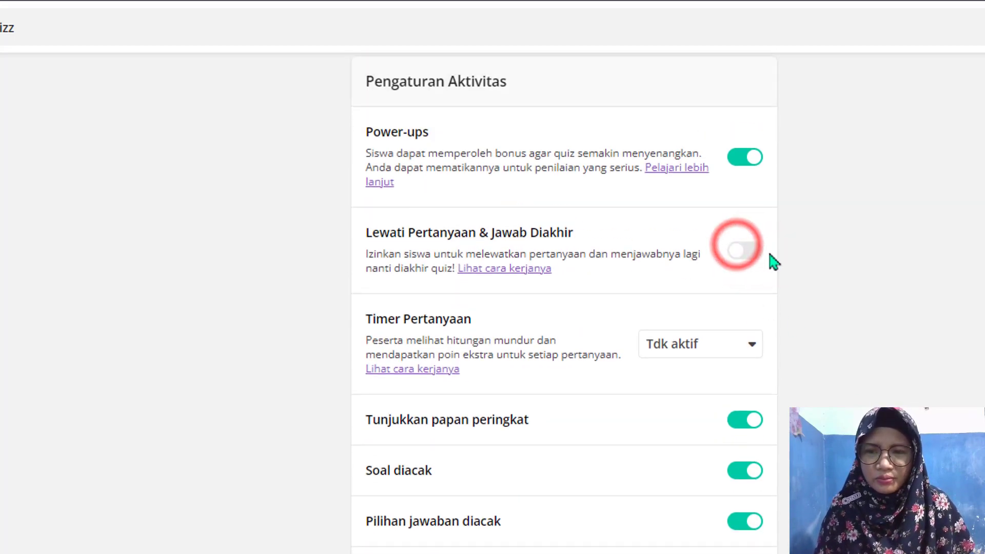
left_click(744, 250)
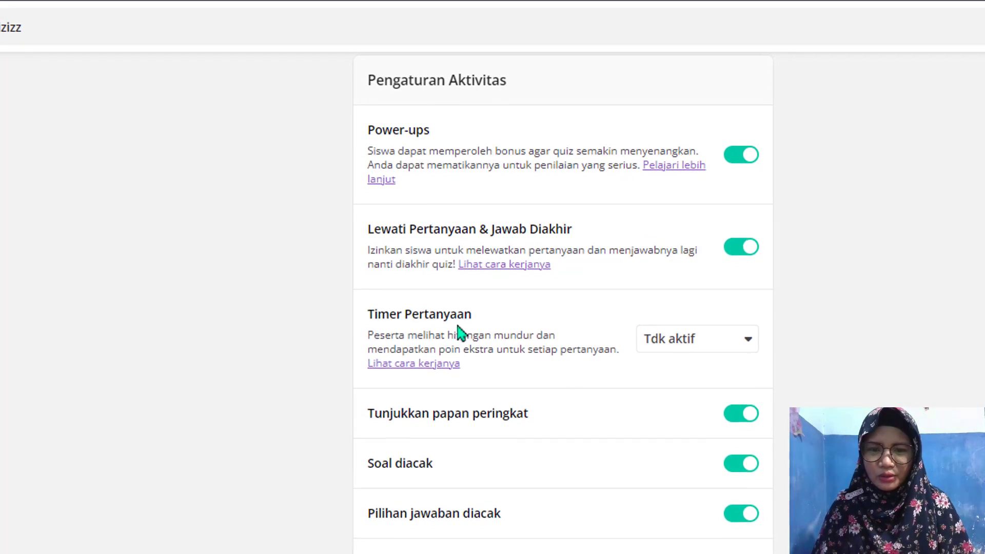
Set Timer Pertanyaan to Test timer and review its other choices without changing the selection.
left_click(746, 340)
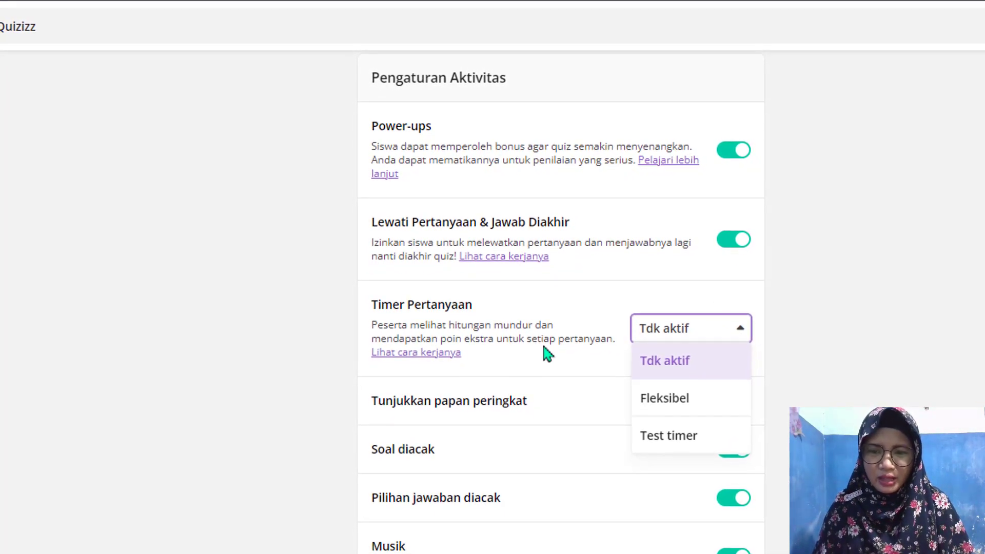
left_click(682, 415)
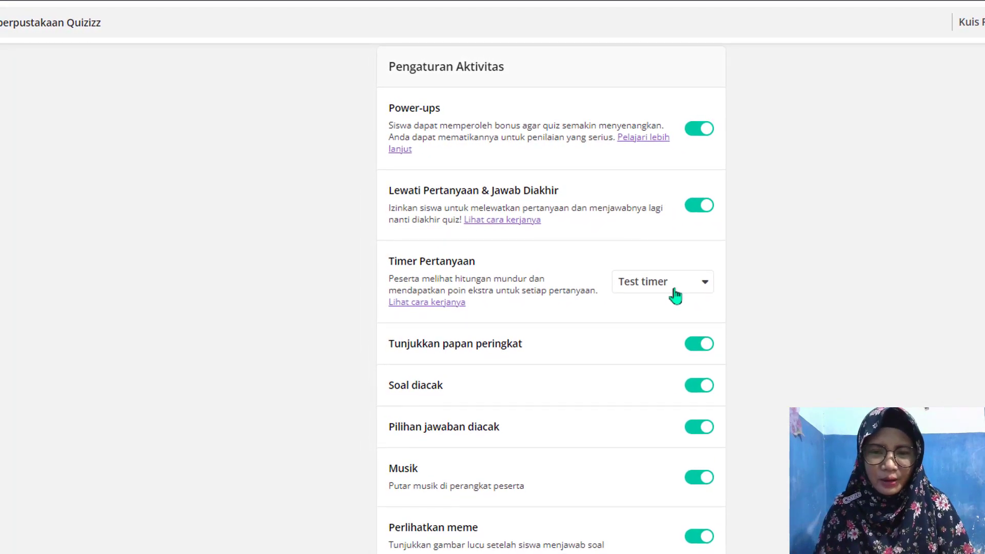
left_click(682, 279)
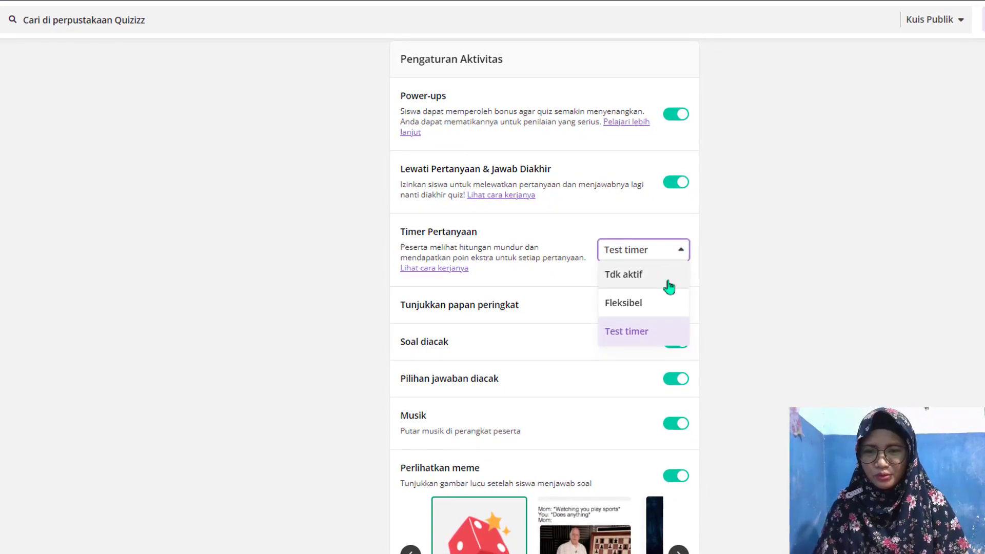
left_click(671, 253)
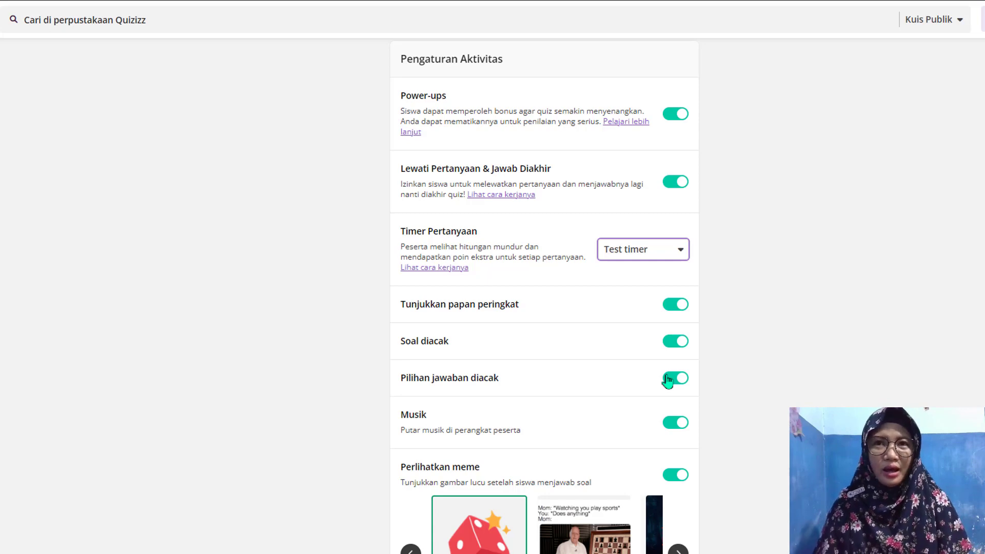
Turn off Musik on participants' devices and browse the meme sets offered under Perlihatkan meme.
left_click(677, 425)
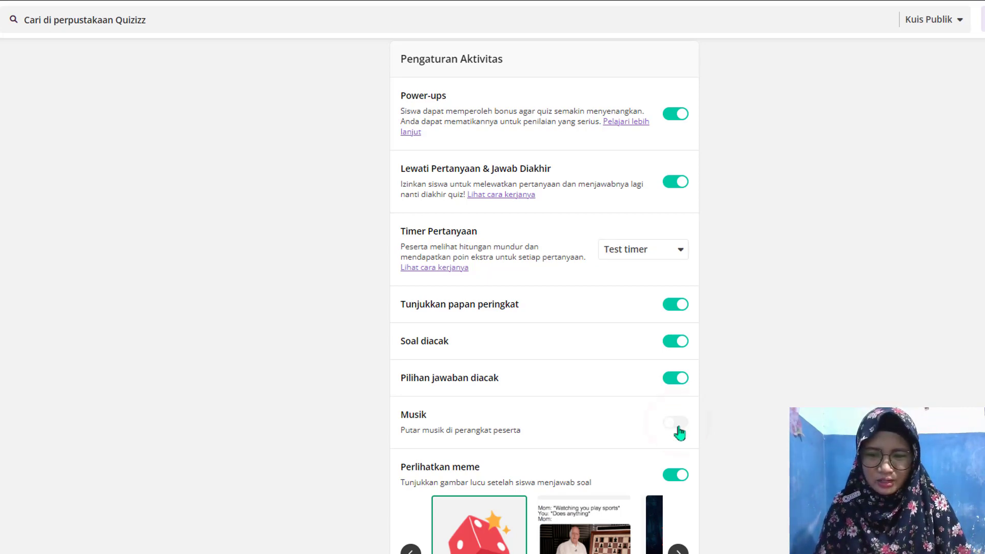
scroll(583, 455, "down", 1)
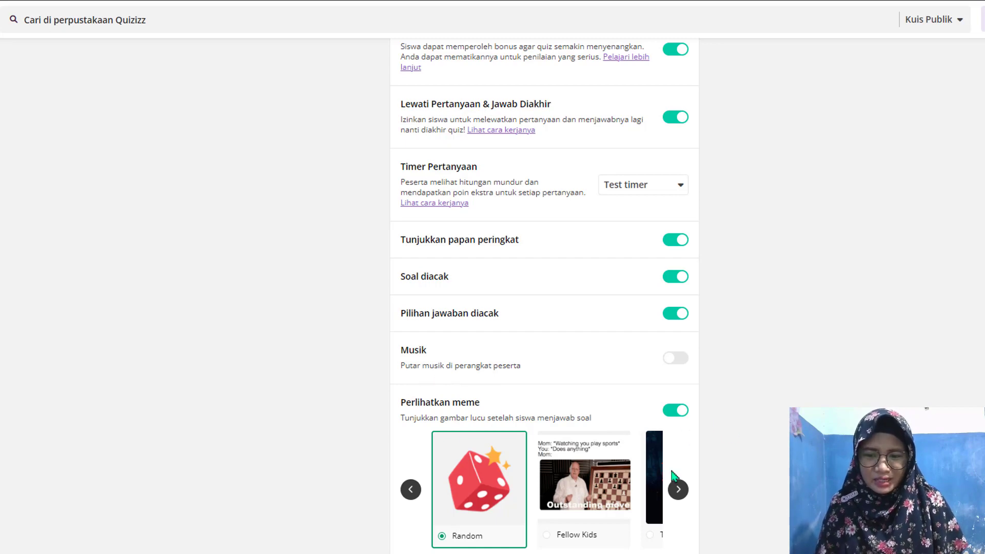
left_click(678, 489)
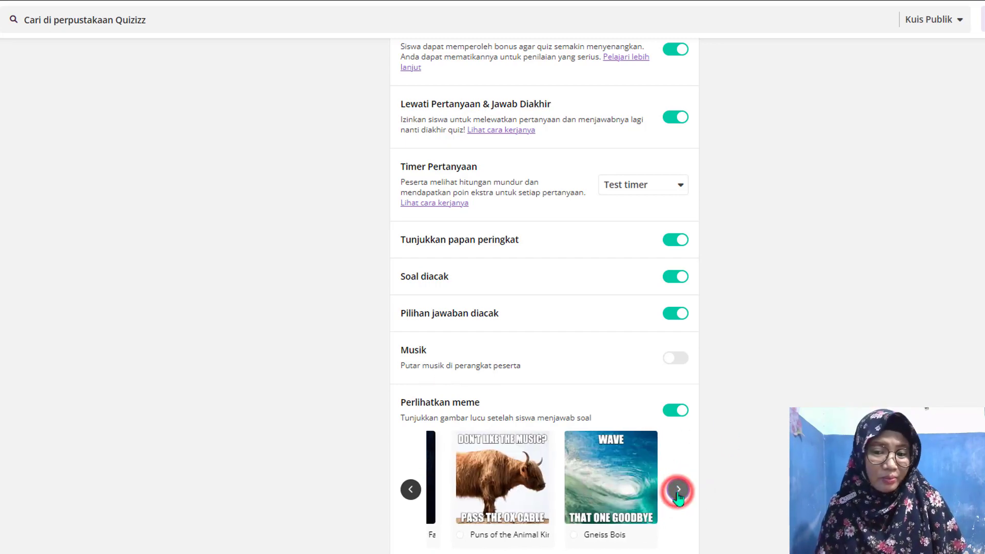
left_click(677, 490)
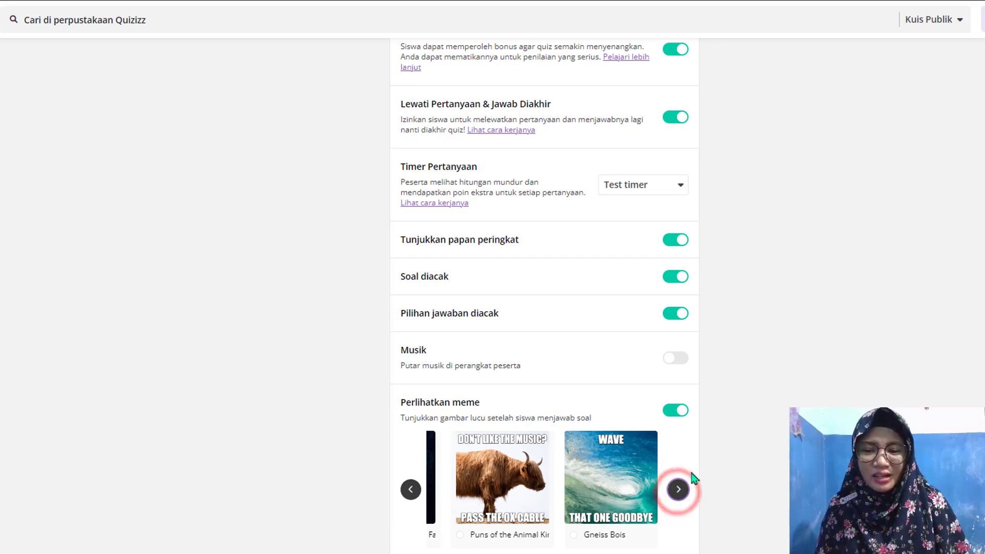